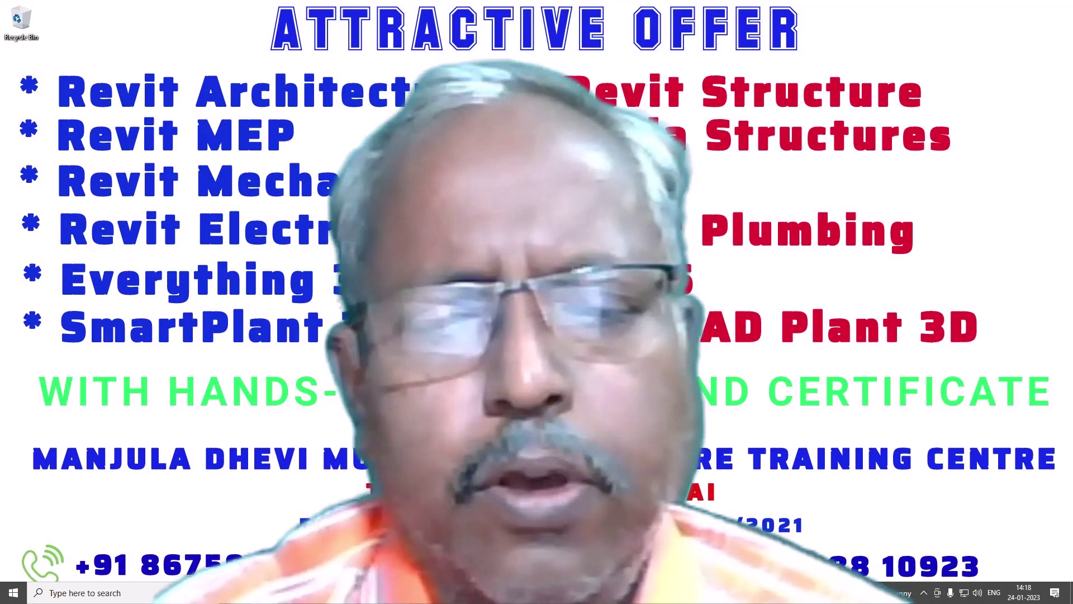
Restore the Revit 2023 window from the Windows taskbar to show the 3D Plumbing view.
click(365, 591)
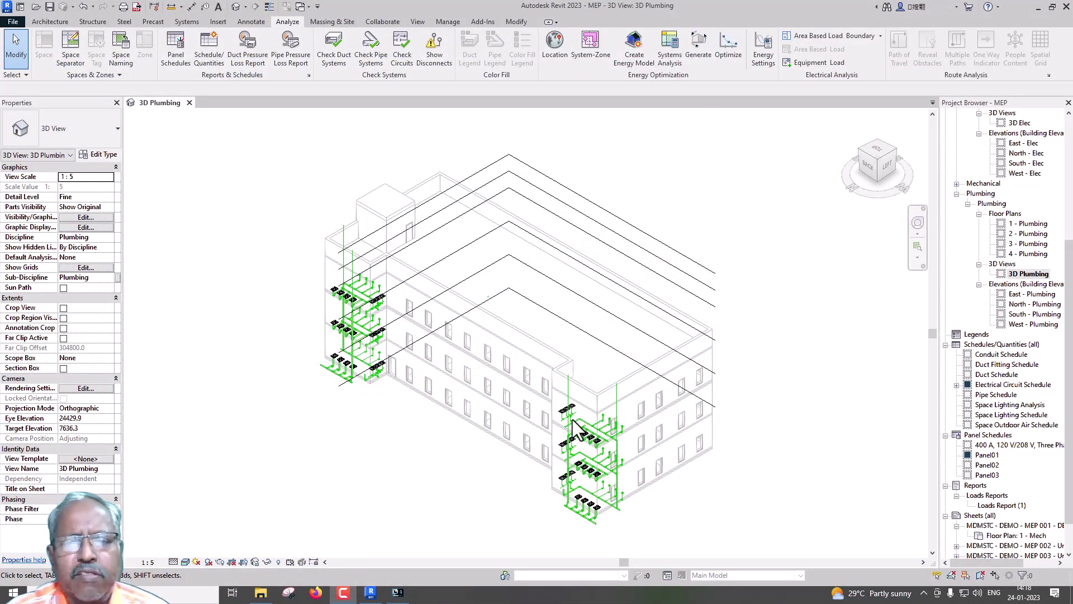
Zoom into the 3D Plumbing risers and bring up the Systems ribbon tools.
scroll(431, 442, up, 2)
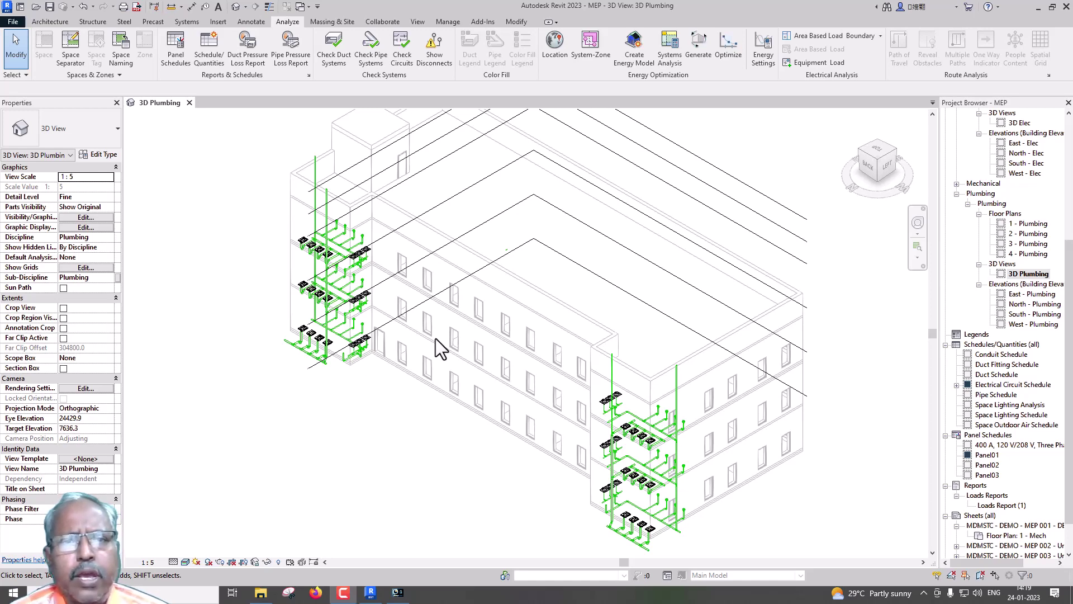
click(180, 22)
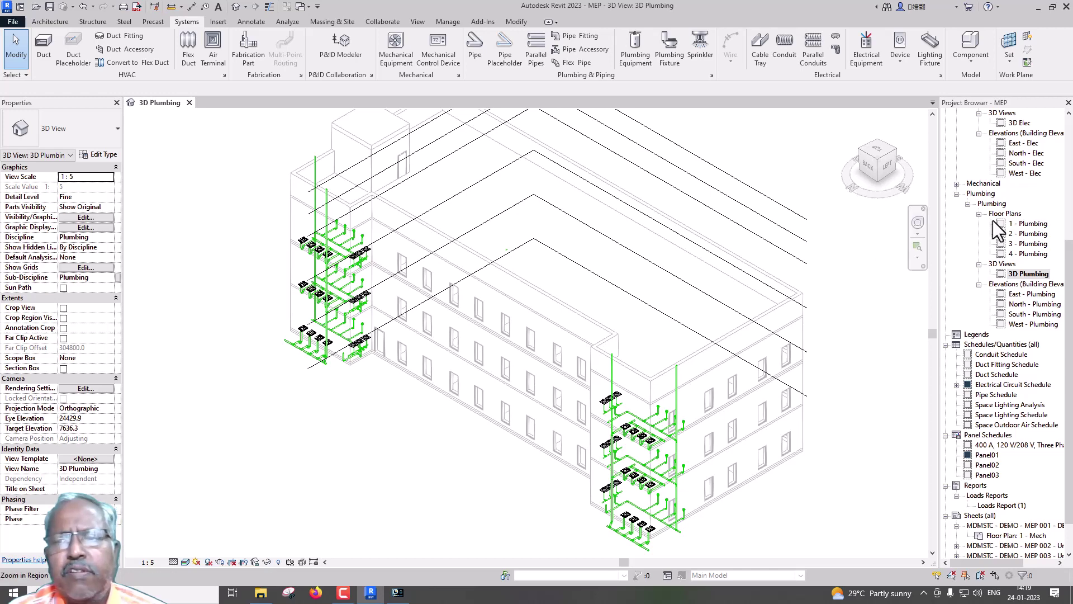
Open the 1 - Plumbing floor plan, zoom into the toilet room, and turn off Thin Lines.
double_click(1018, 225)
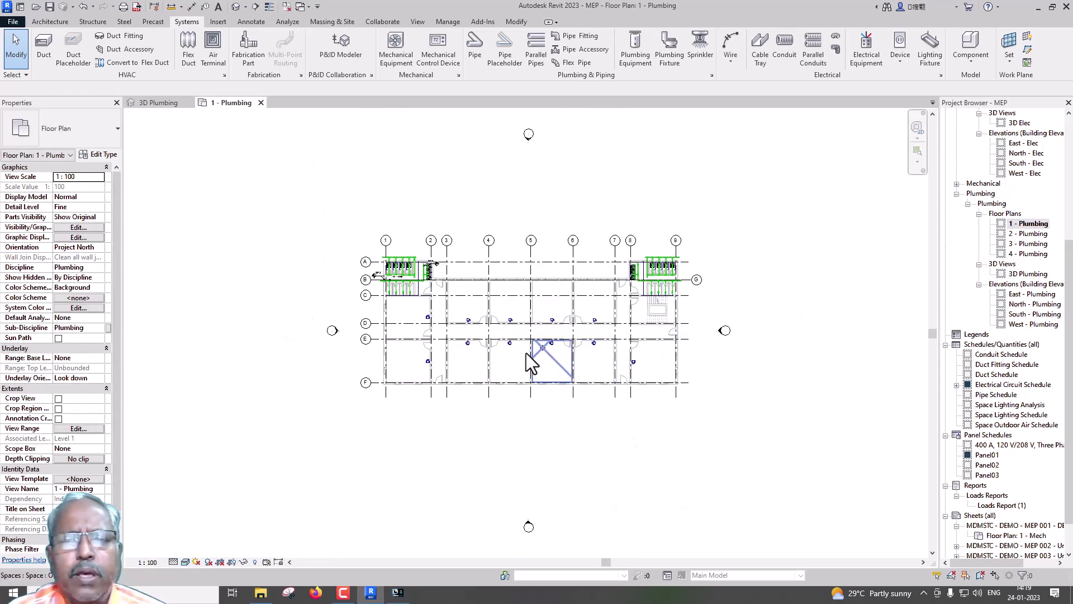
scroll(414, 272, up, 3)
scroll(416, 271, up, 4)
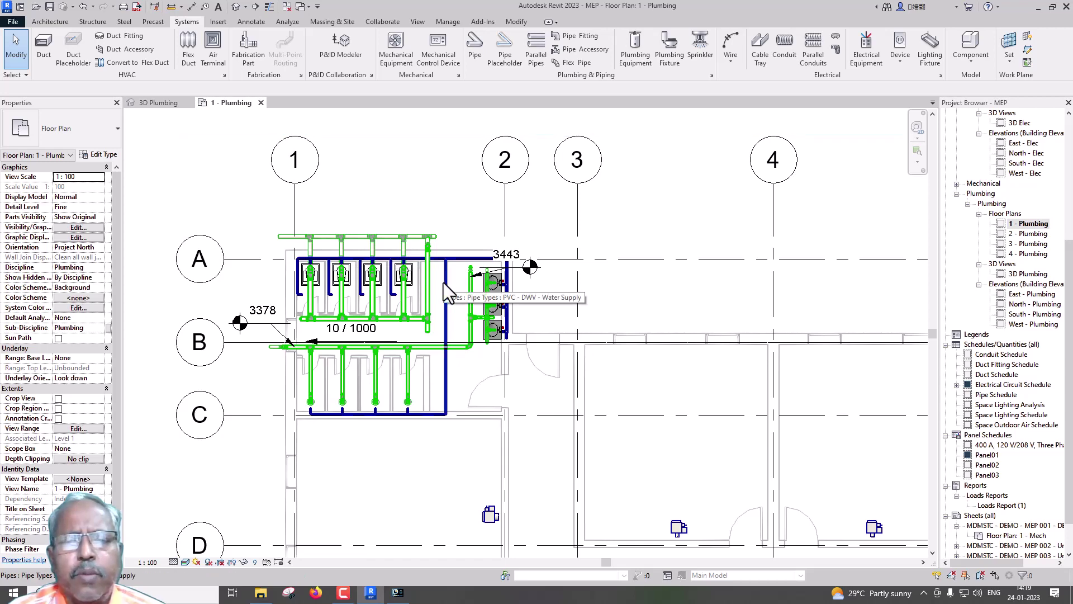
scroll(444, 283, up, 2)
click(270, 7)
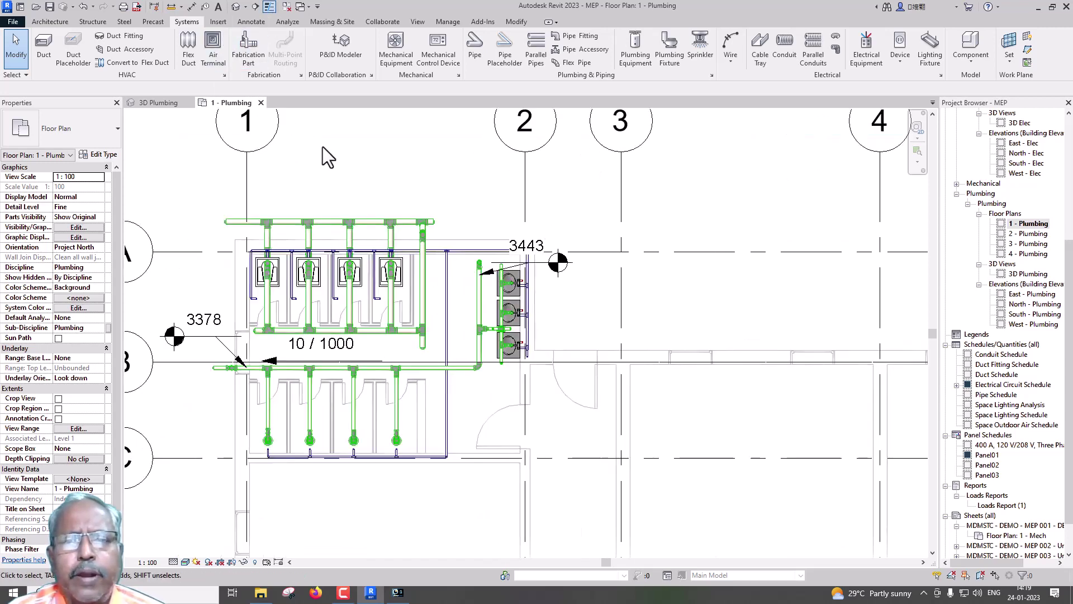
scroll(425, 311, up, 1)
scroll(427, 311, up, 1)
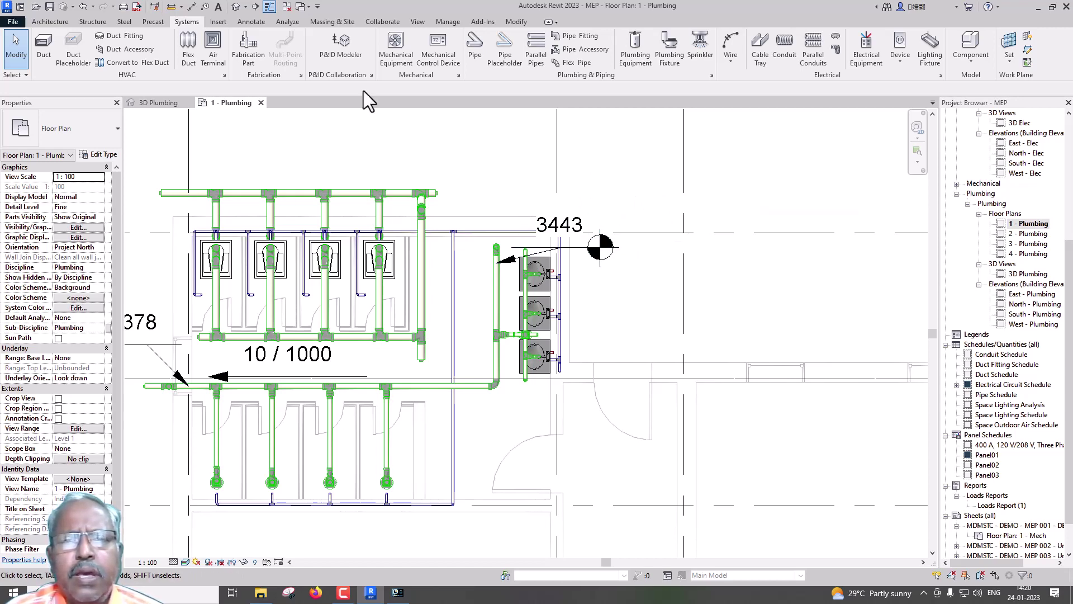
Check the Analyze tab tools, return to Systems, and zoom the plan out slightly.
click(279, 22)
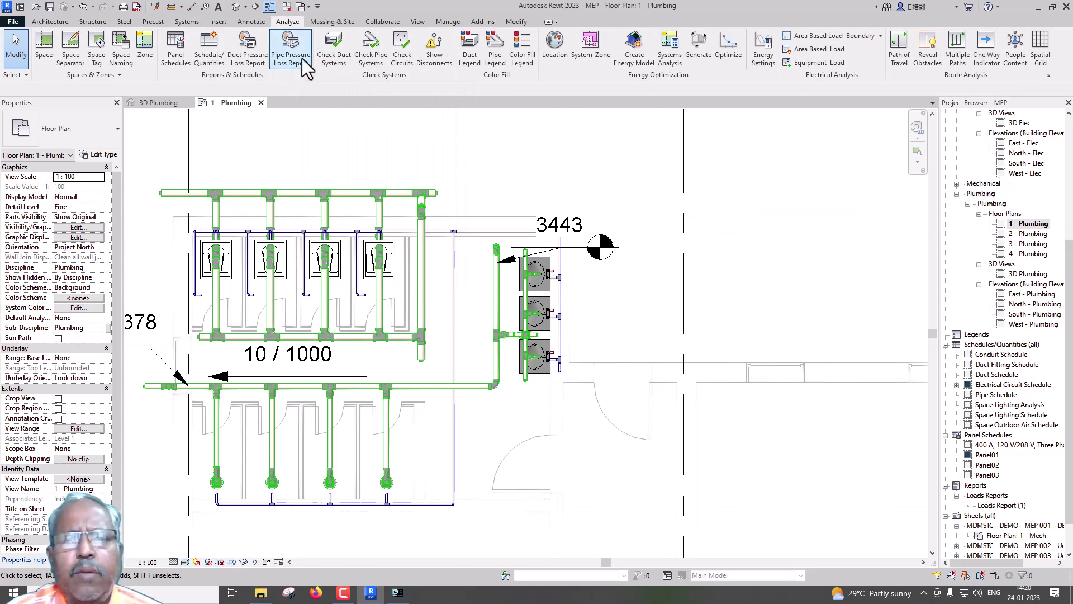
click(195, 23)
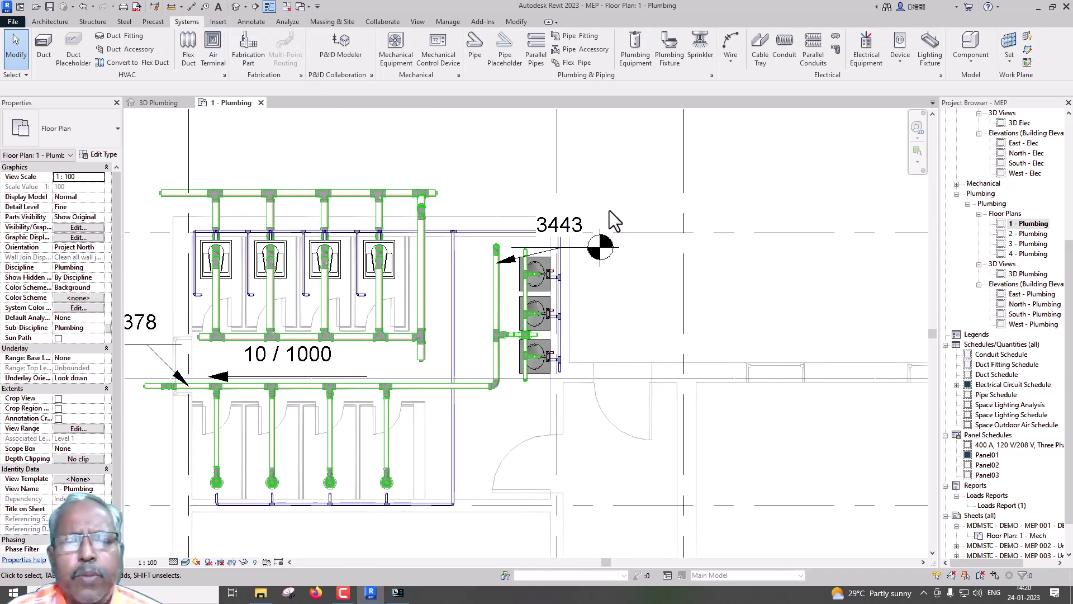
scroll(609, 210, down, 1)
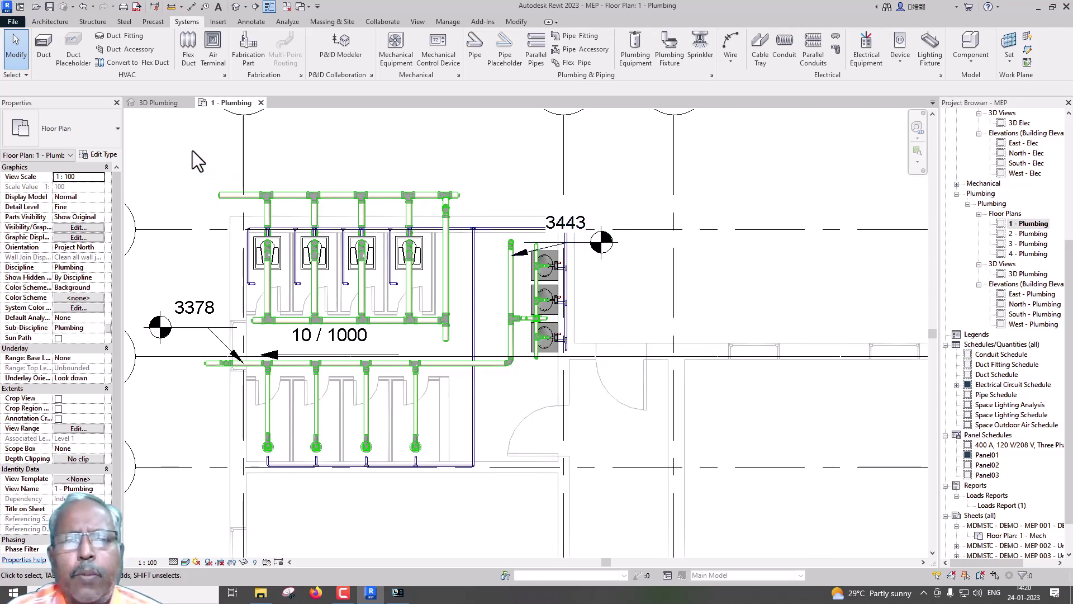
Switch back to the 3D Plumbing view and pan to the lower floor's fixtures and pipes.
click(159, 103)
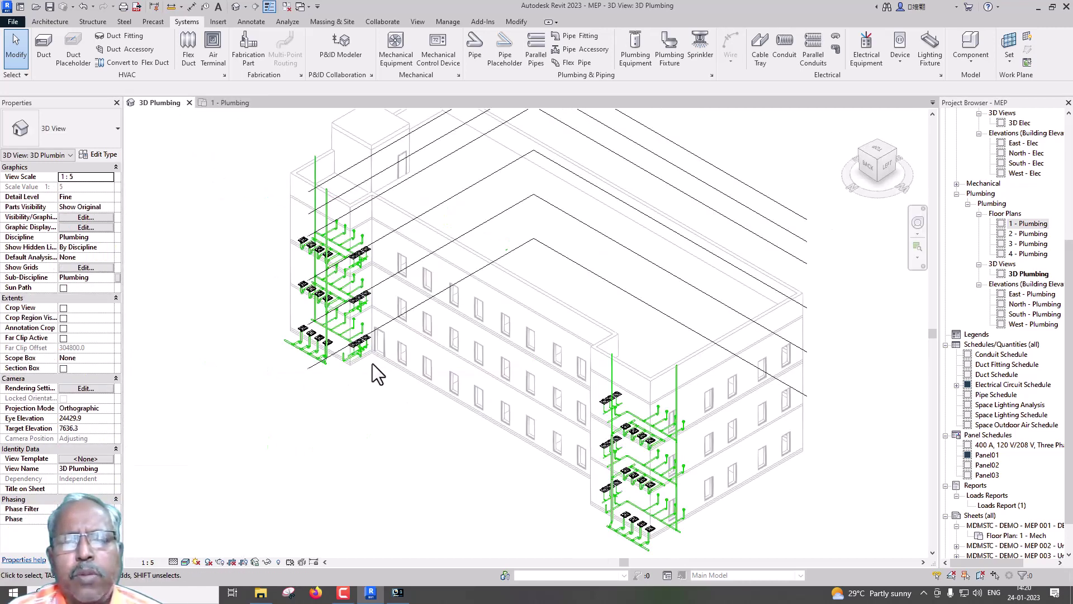
scroll(648, 517, up, 3)
scroll(634, 498, up, 2)
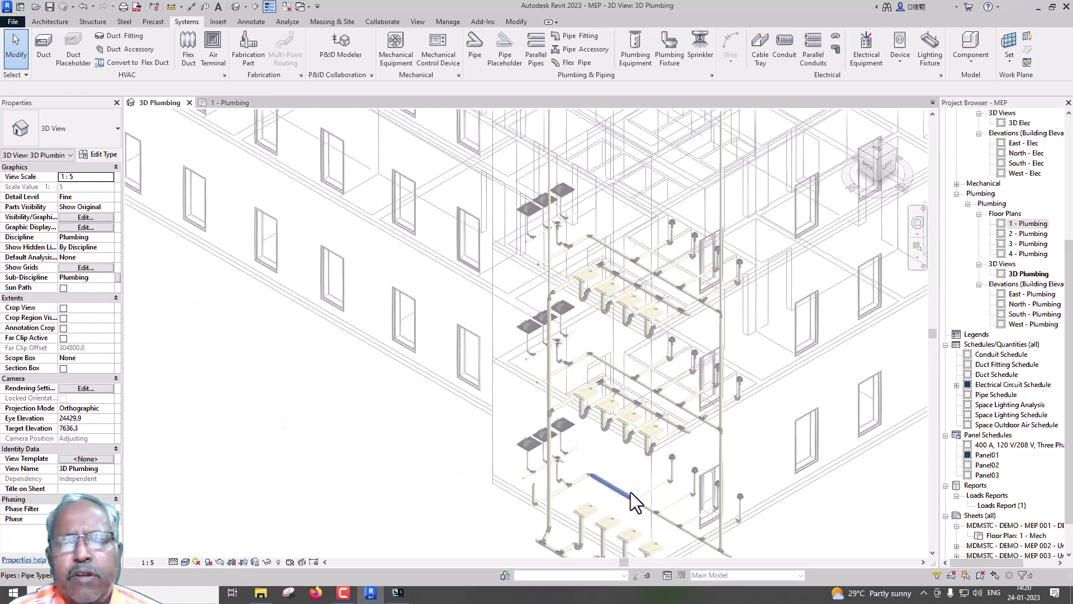
scroll(629, 491, up, 2)
scroll(628, 490, up, 2)
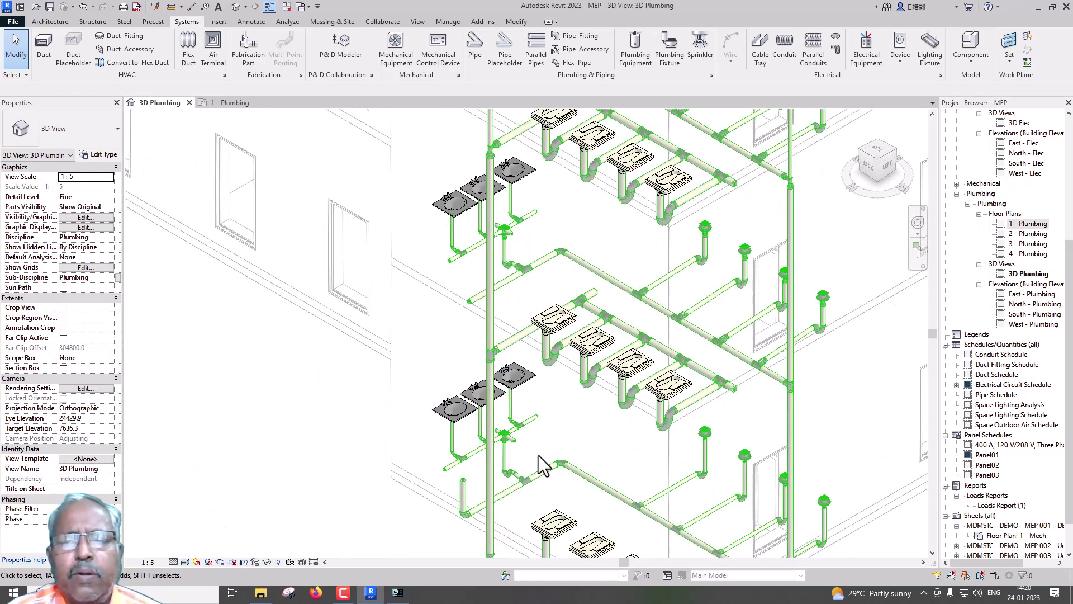
scroll(511, 397, down, 1)
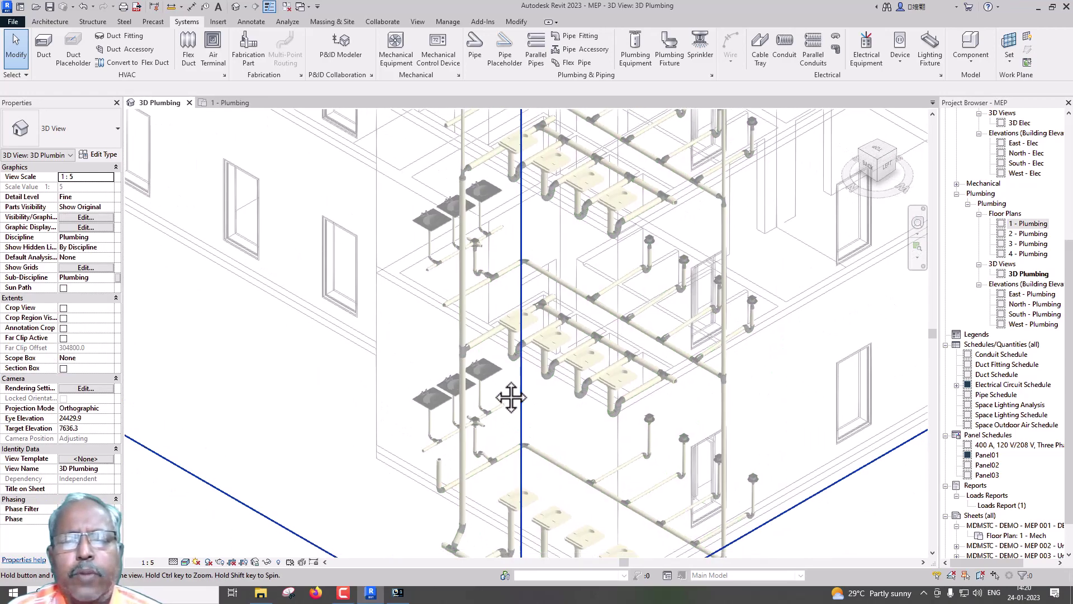
middle_drag(510, 396, 477, 306)
scroll(478, 307, down, 2)
scroll(486, 313, up, 2)
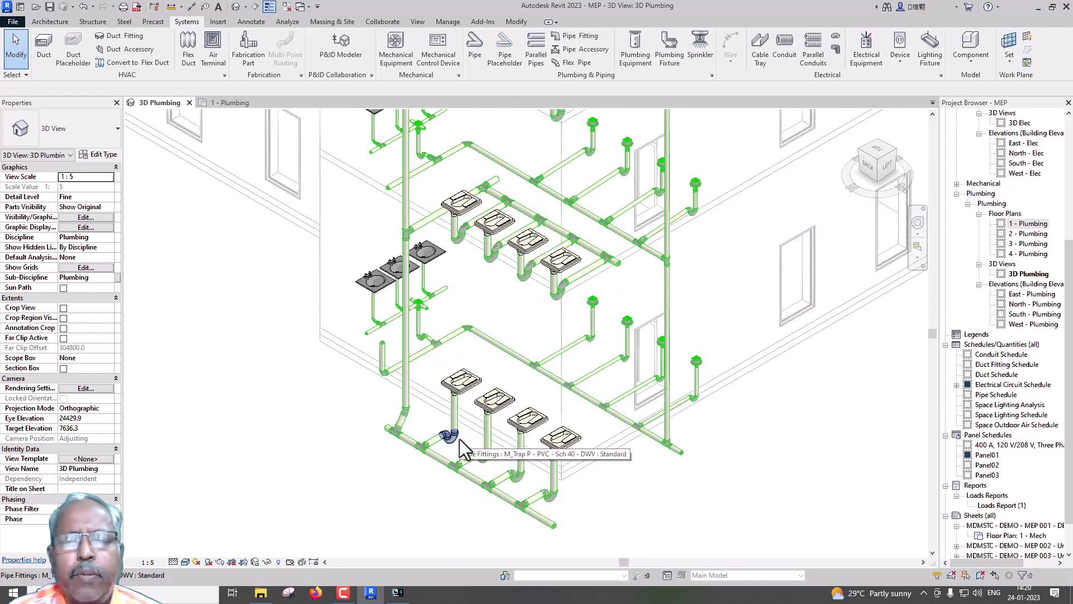
Zoom in and out around the multi-storey risers, toilet fixtures and wash basins.
scroll(421, 343, up, 2)
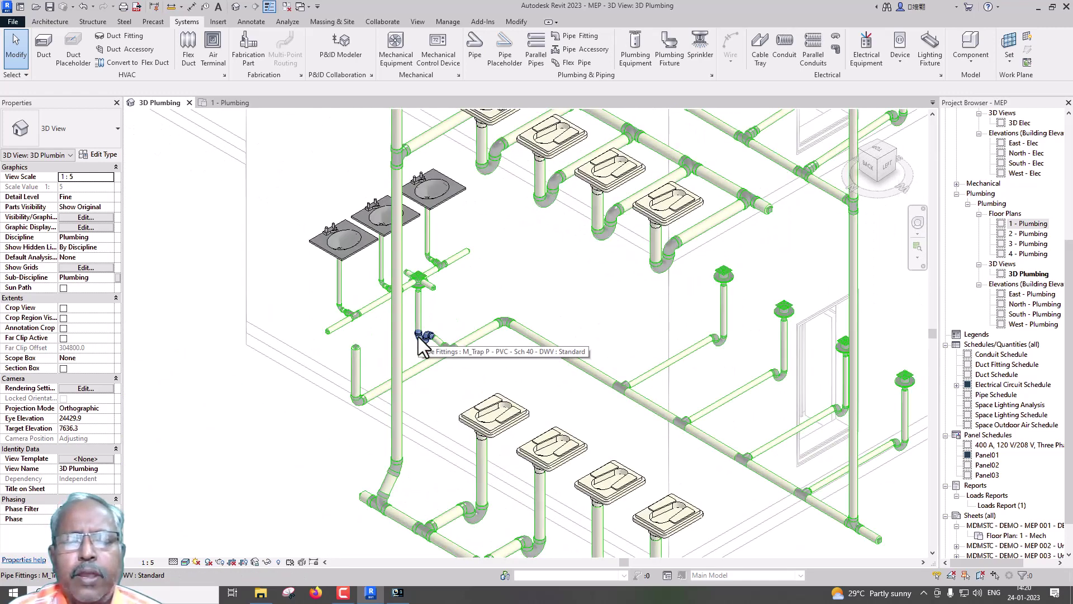
scroll(421, 286, up, 2)
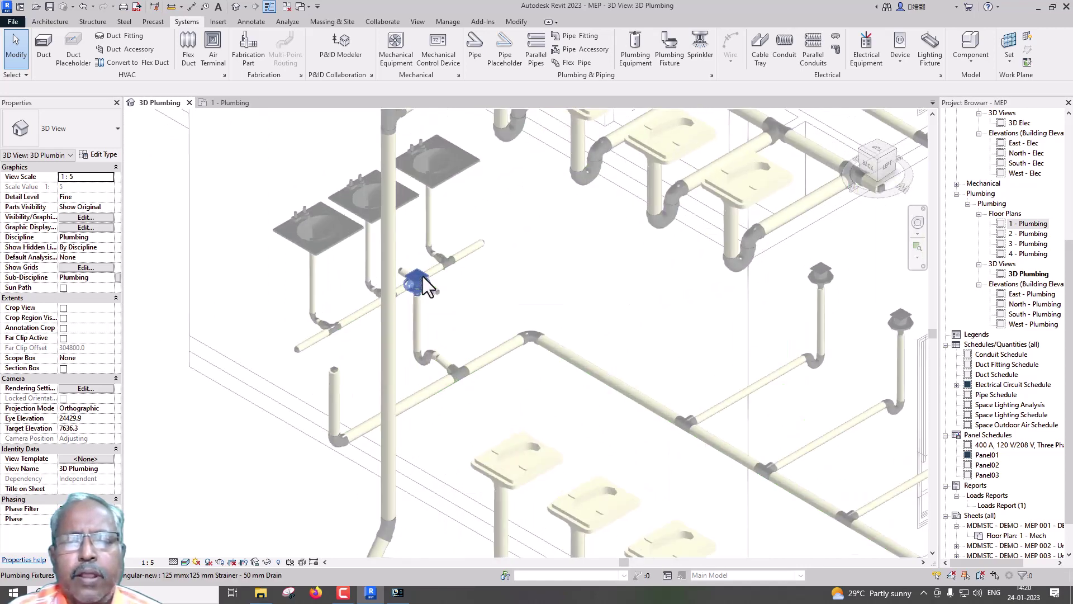
scroll(424, 287, up, 2)
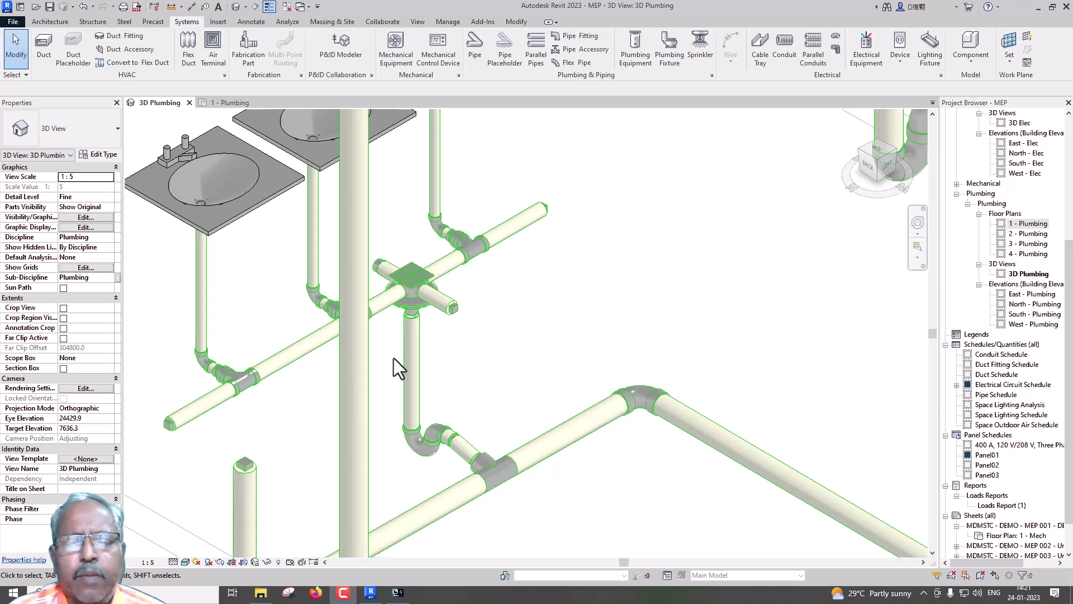
scroll(395, 293, down, 2)
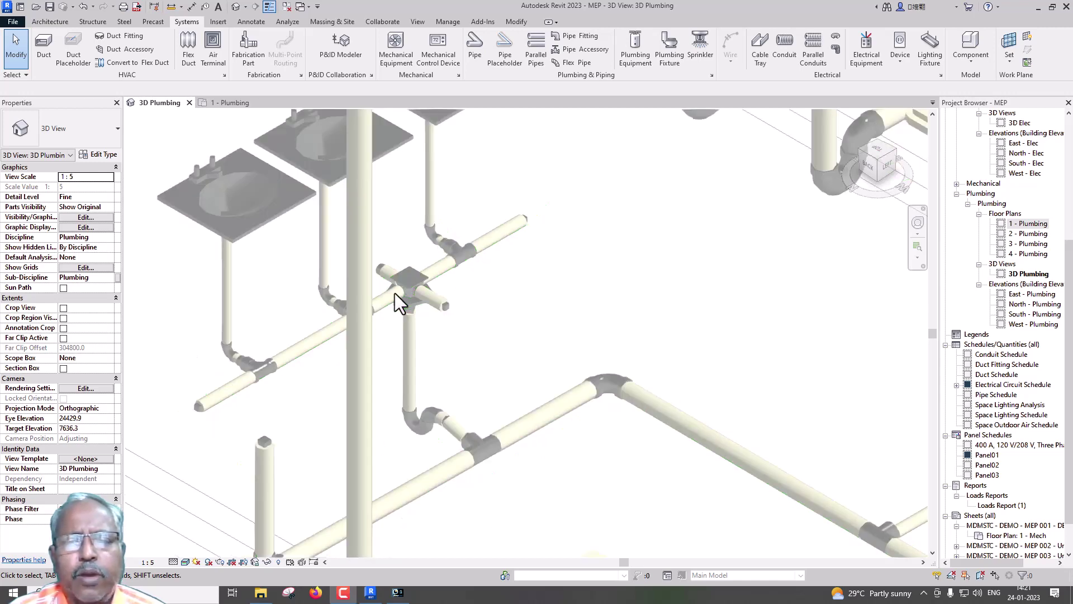
scroll(395, 292, down, 3)
scroll(394, 293, down, 3)
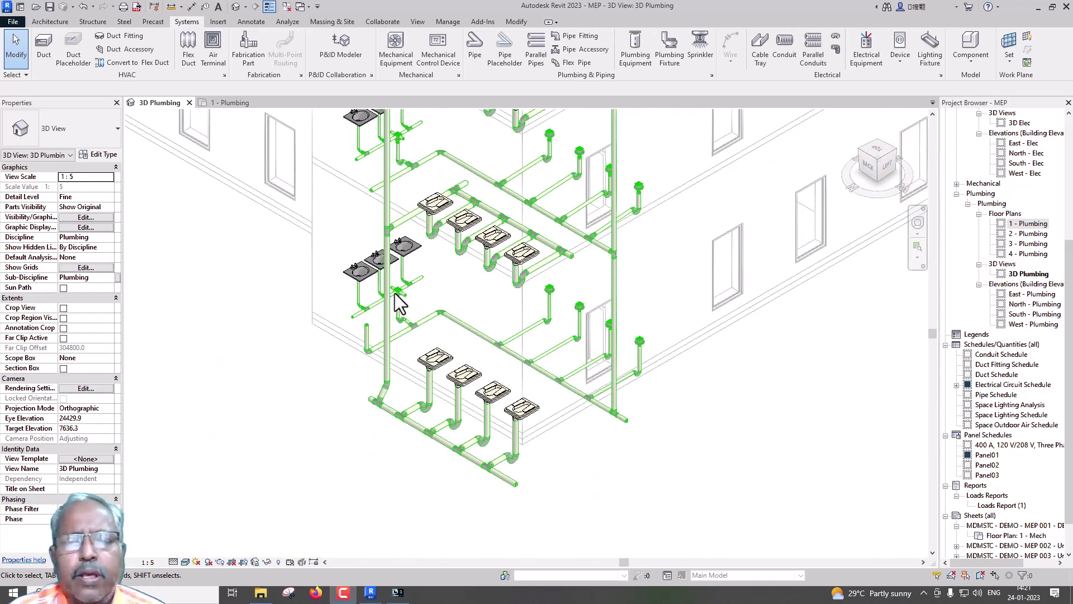
scroll(394, 293, up, 1)
scroll(394, 293, up, 1)
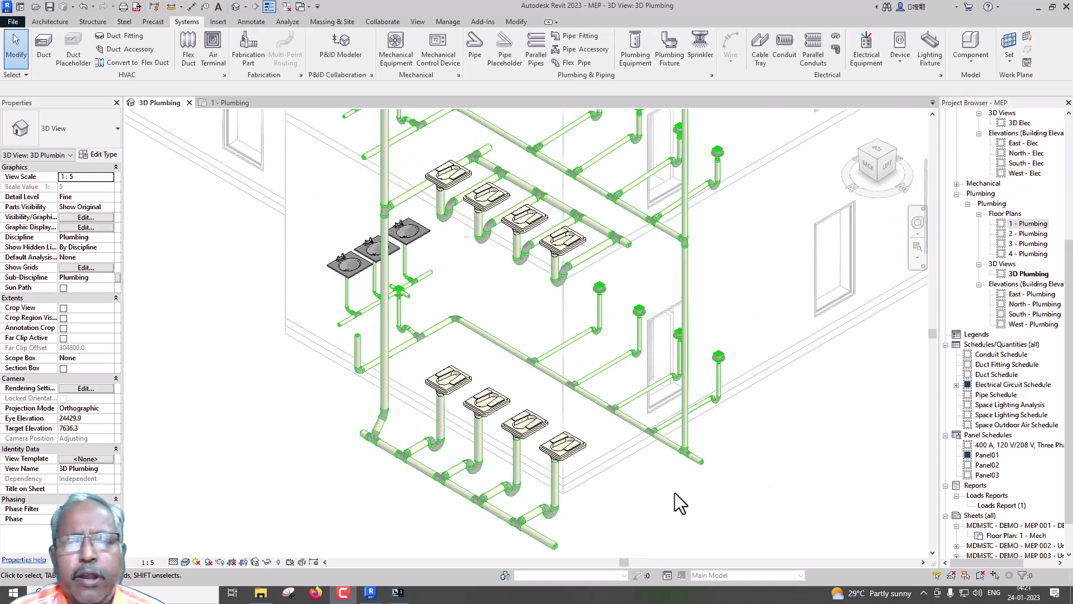
scroll(675, 491, down, 3)
scroll(674, 495, down, 2)
Adjust the 3D Plumbing view zoom and bring up the Annotate ribbon tools.
scroll(673, 494, up, 3)
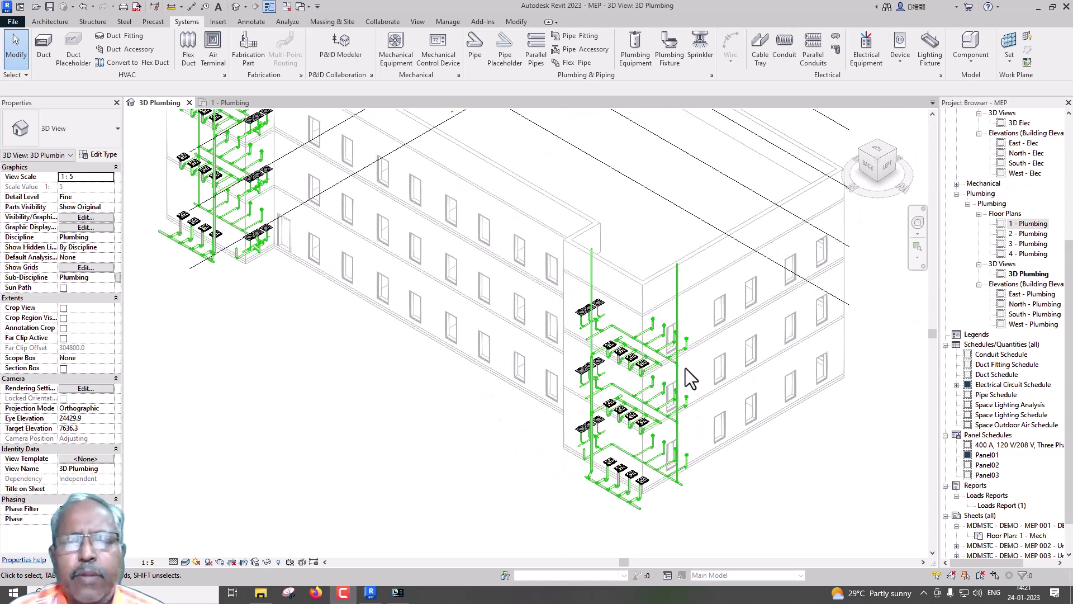
scroll(691, 371, down, 1)
scroll(690, 371, up, 2)
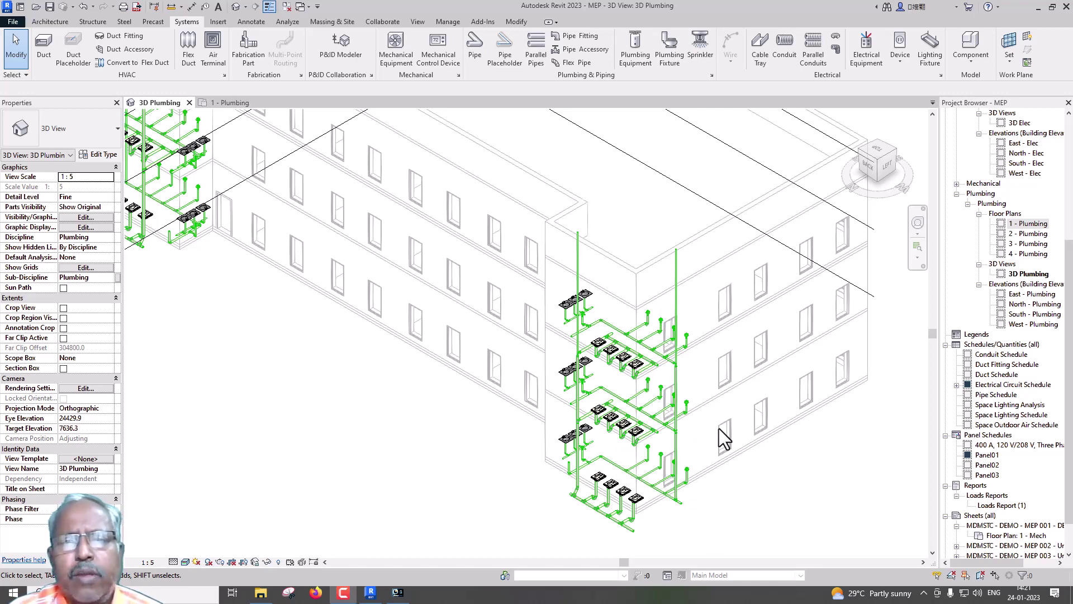
click(248, 21)
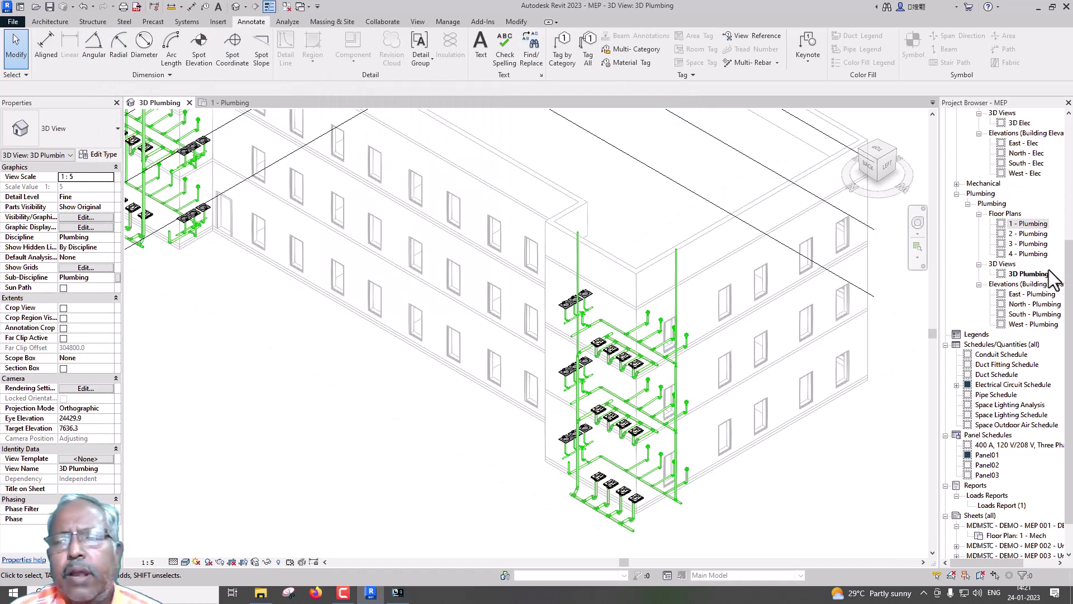
Reopen the 1 - Plumbing floor plan and zoom out to review grids 1–4.
double_click(1033, 223)
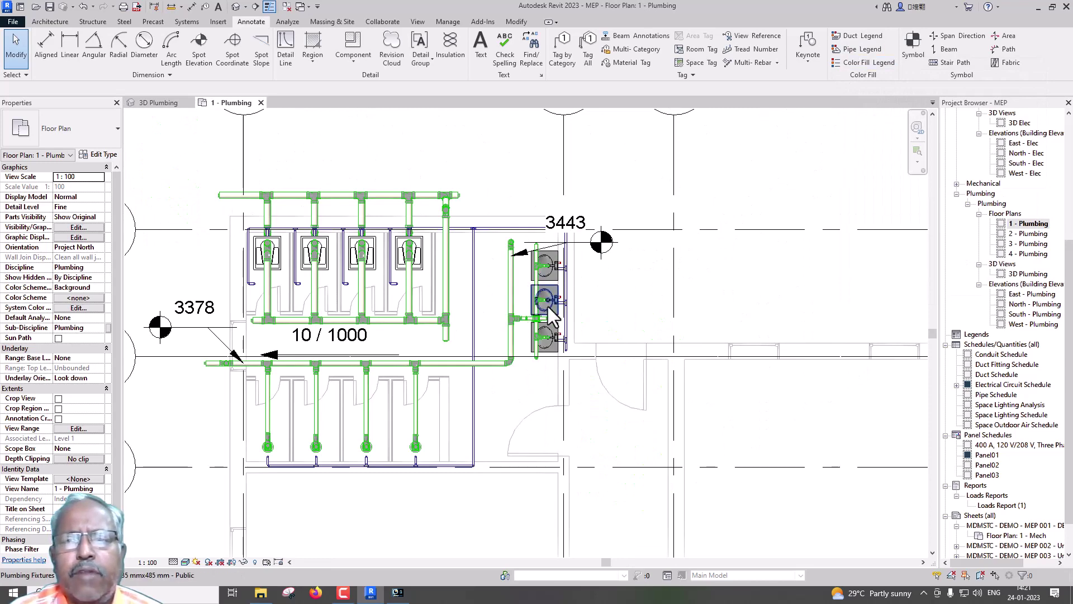
scroll(497, 320, down, 2)
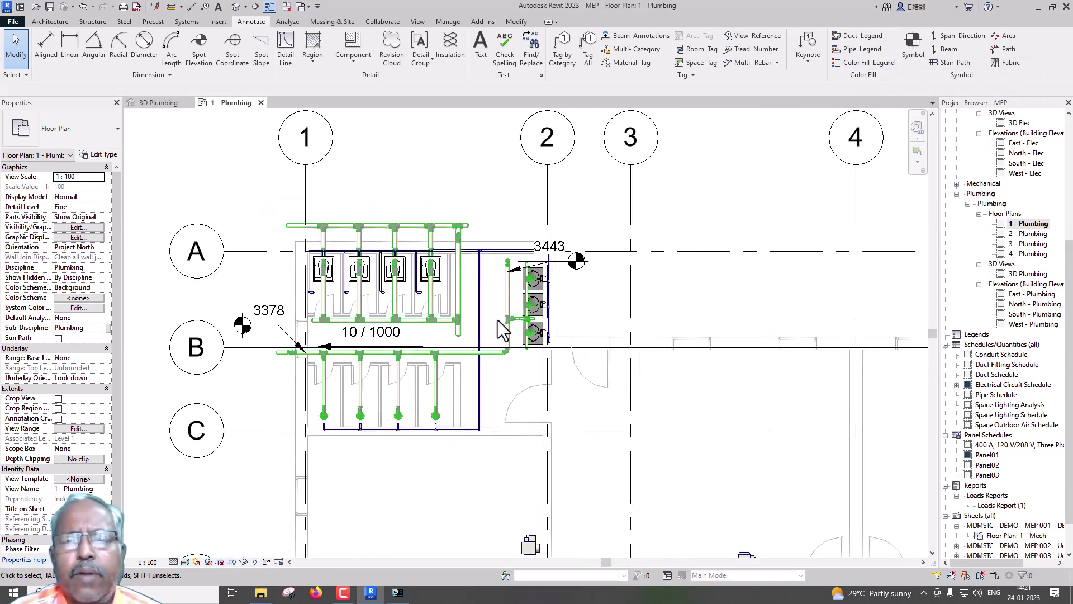